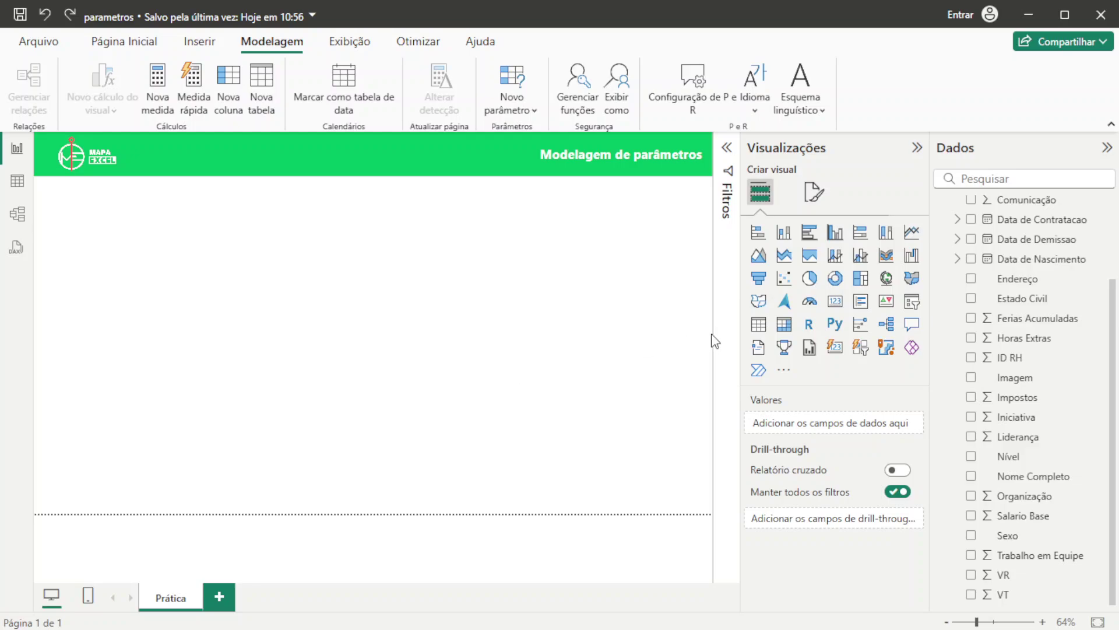
# Insert a clustered bar chart on the Prática page and resize it into a roughly square block in the page's centre
pyautogui.click(809, 236)
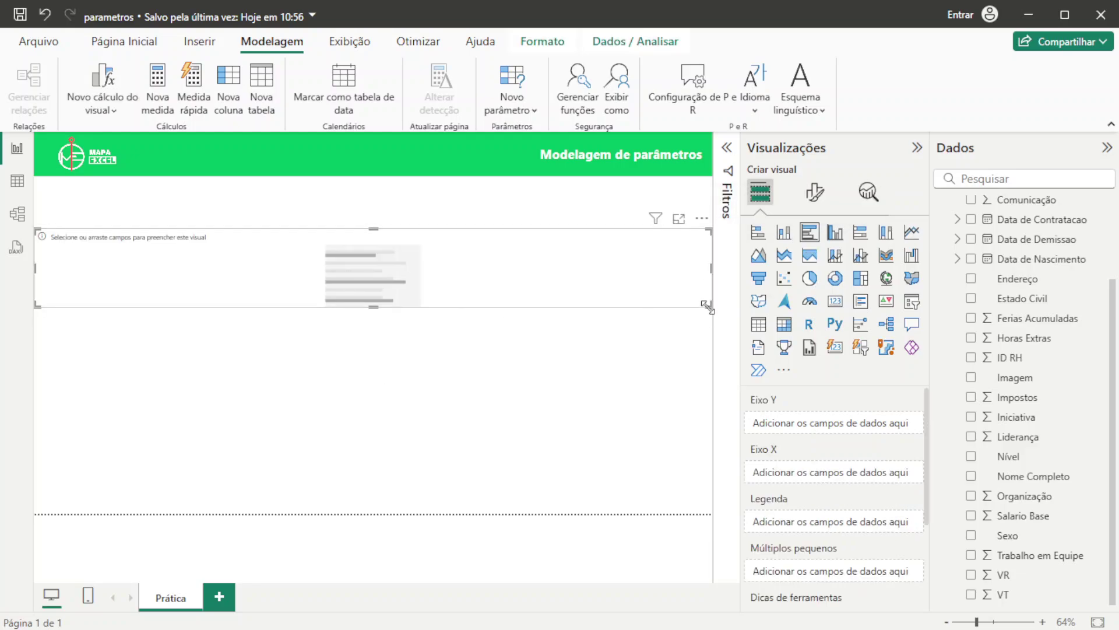
pyautogui.moveTo(707, 306); pyautogui.dragTo(488, 462)
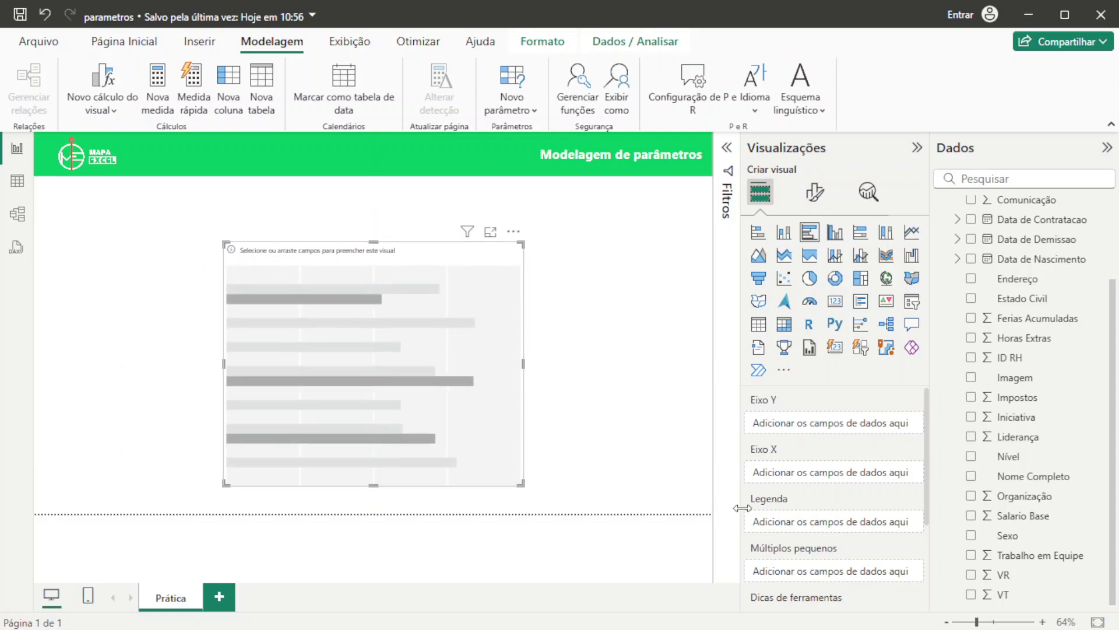
# Examine the columns of the BaseFuncionarios table in the table view, and return to the report page
pyautogui.scroll(3, 973, 298)
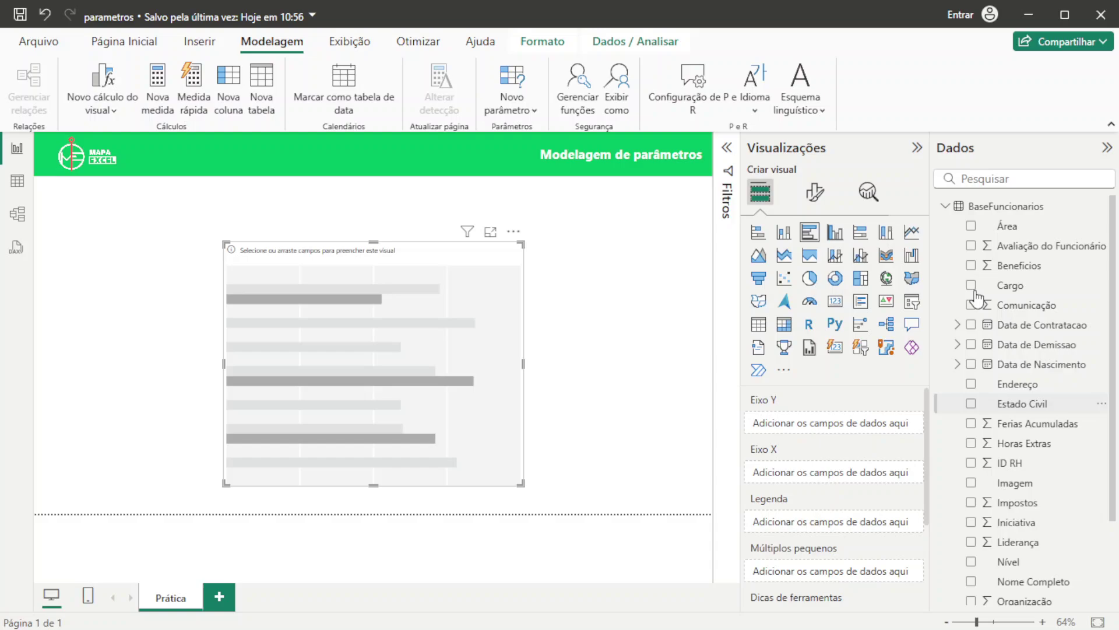
pyautogui.click(972, 209)
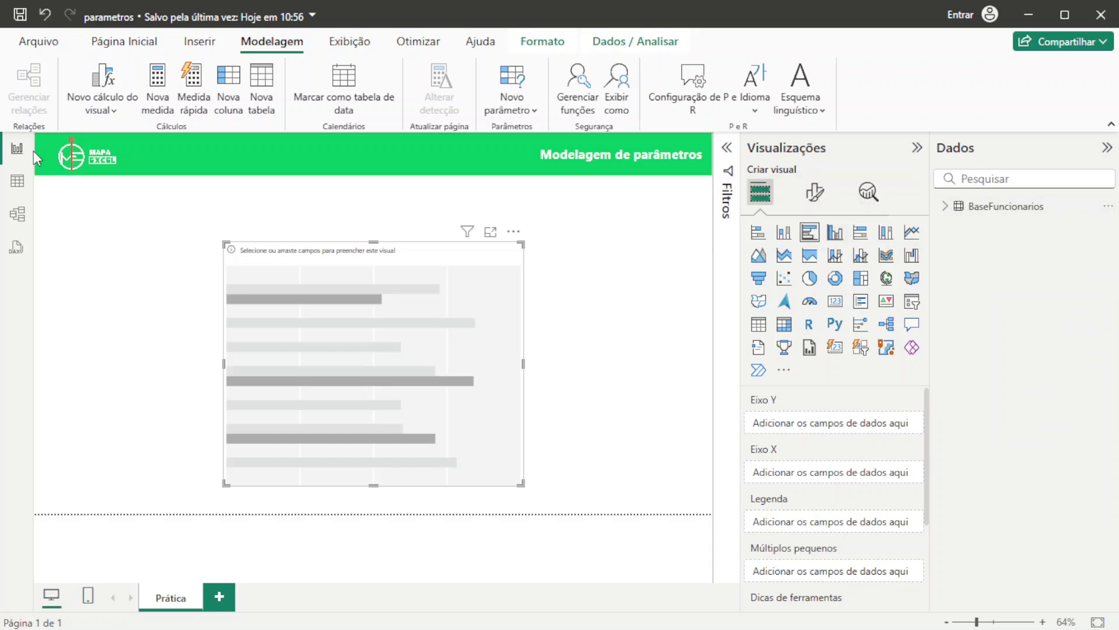
pyautogui.click(17, 181)
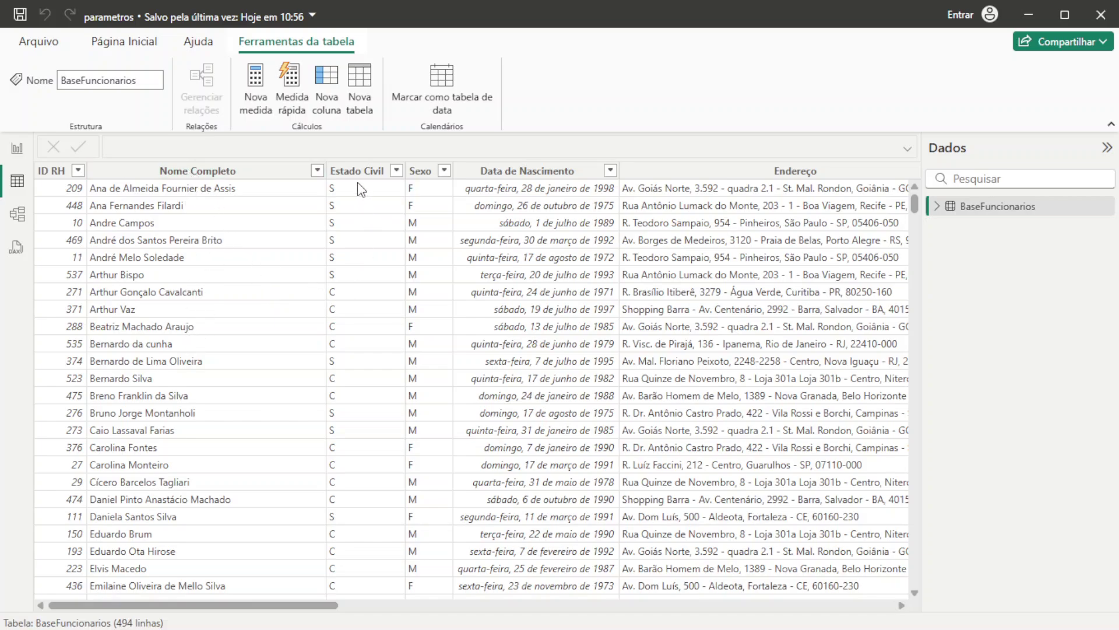
pyautogui.hscroll(5, 583, 239)
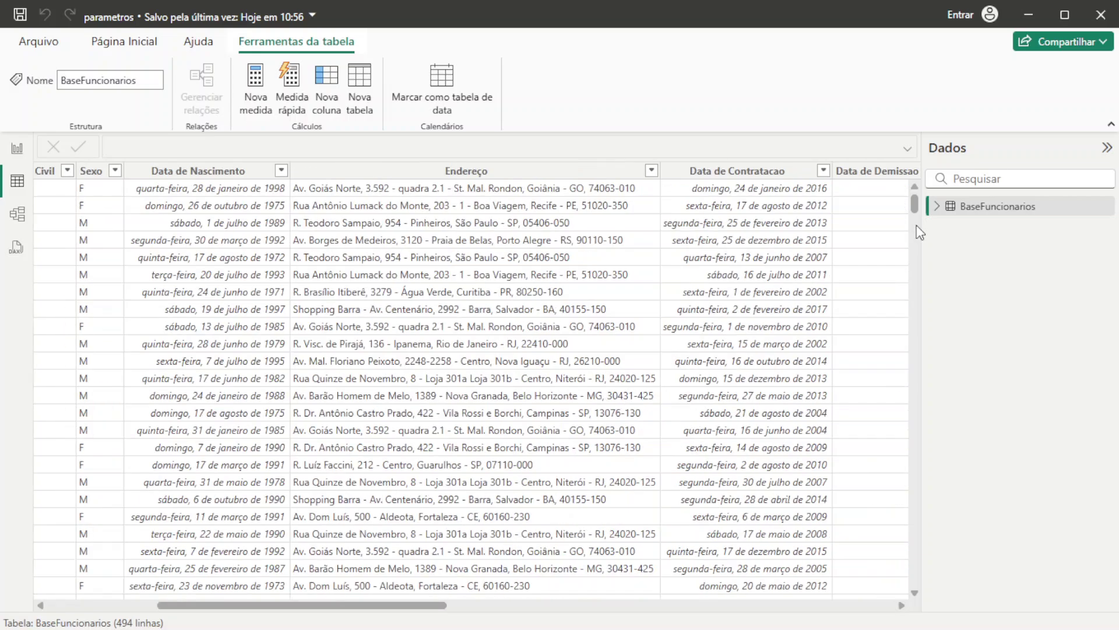
pyautogui.hscroll(10, 610, 258)
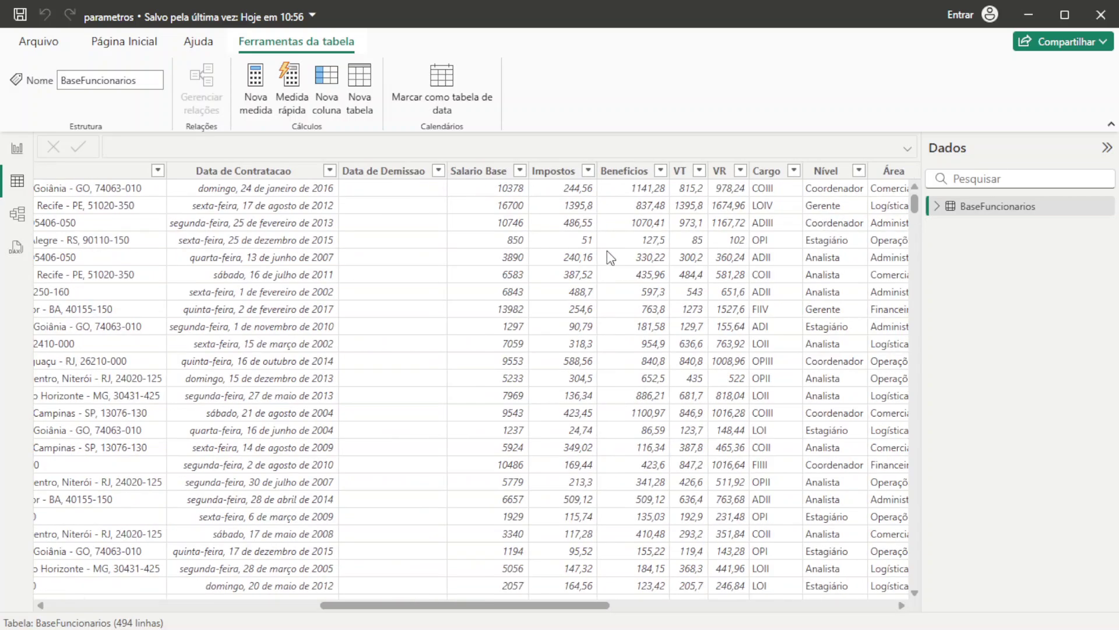
pyautogui.hscroll(10, 387, 282)
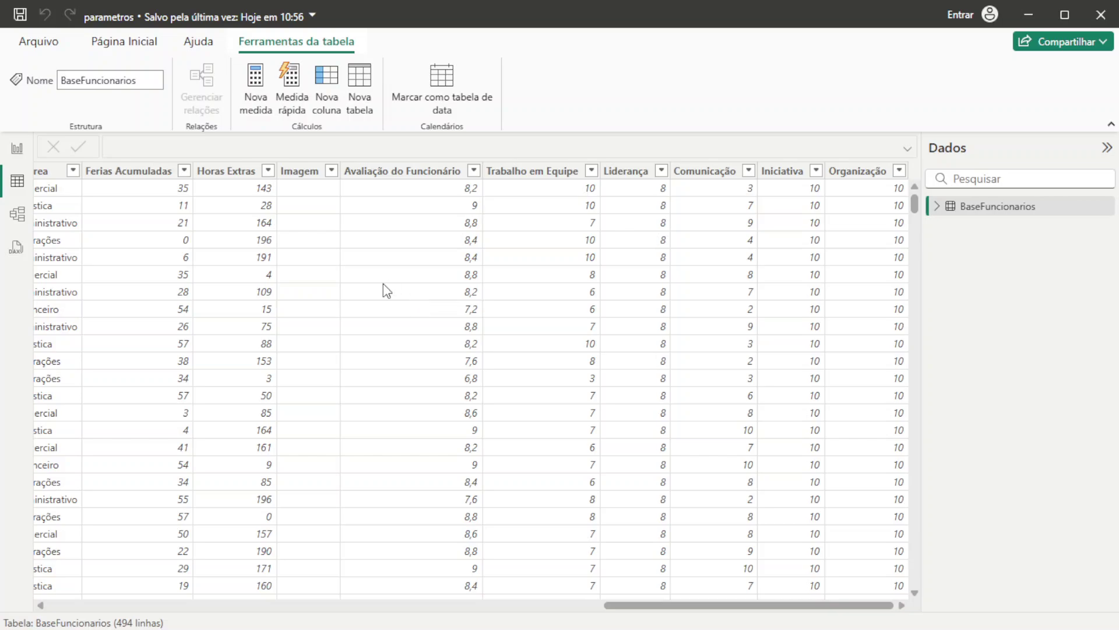
pyautogui.hscroll(-5, 384, 286)
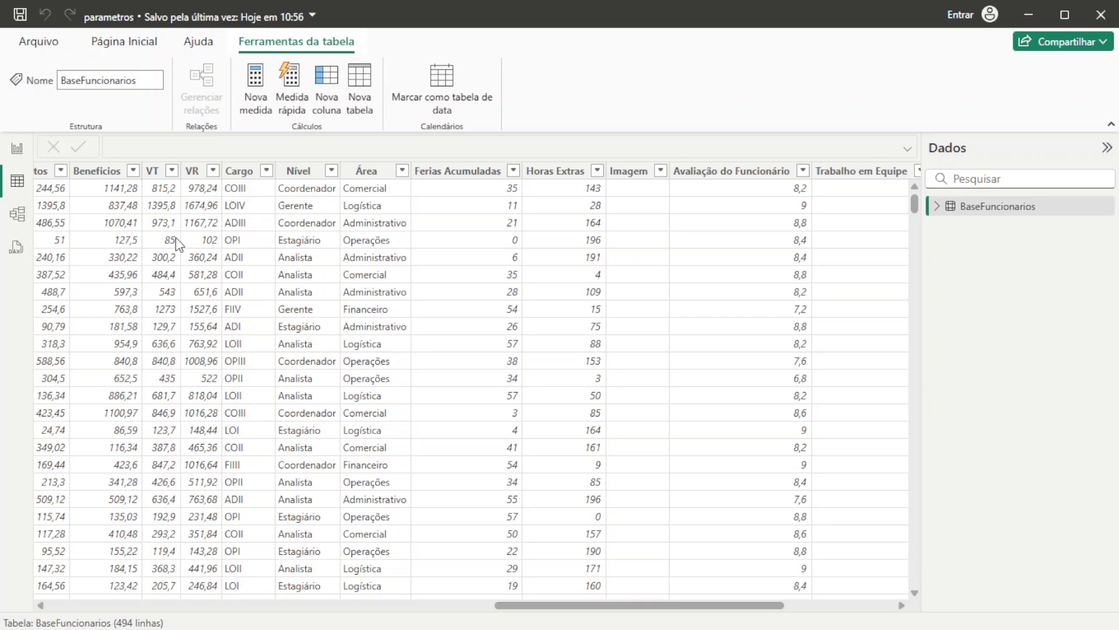
pyautogui.click(16, 152)
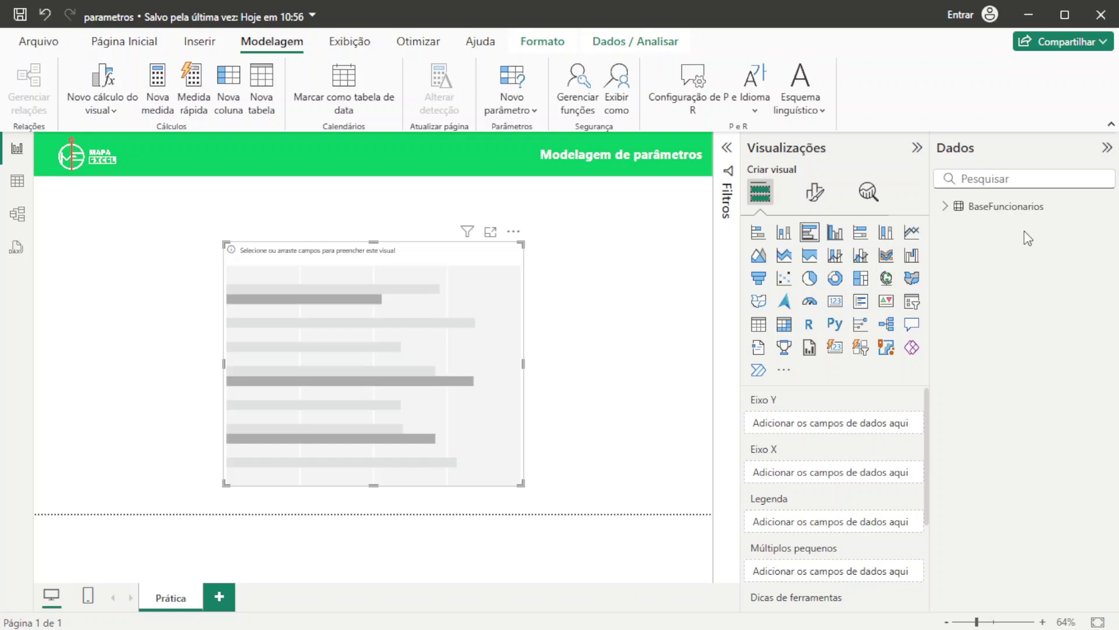
# Add the Salario Base field of BaseFuncionarios to the bar chart's X axis
pyautogui.click(945, 207)
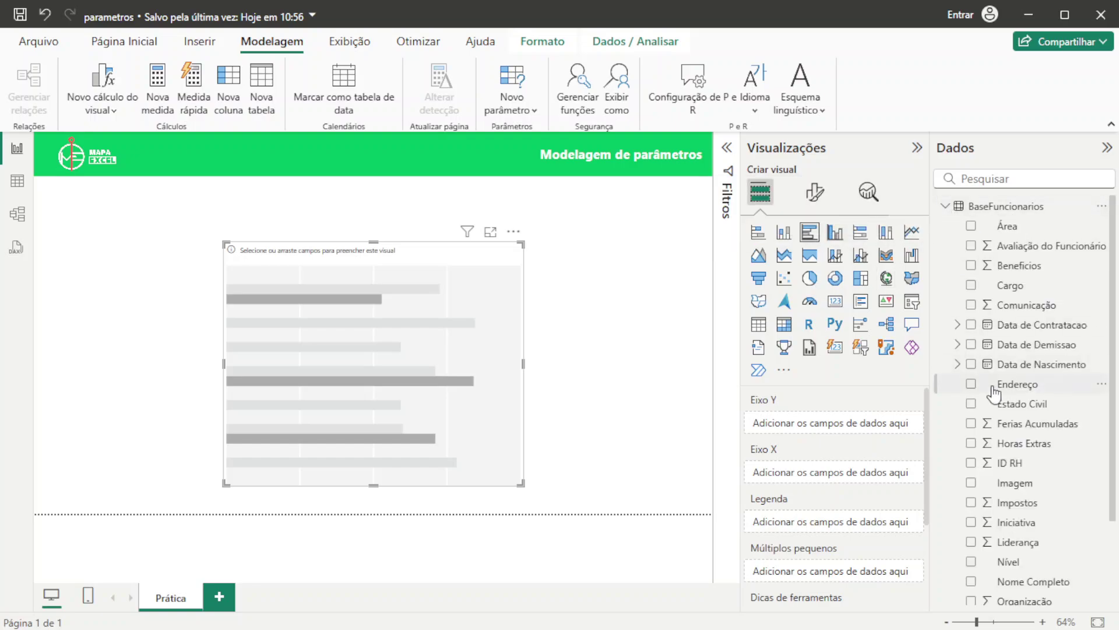
pyautogui.scroll(-3, 994, 394)
pyautogui.moveTo(1011, 515); pyautogui.dragTo(798, 472)
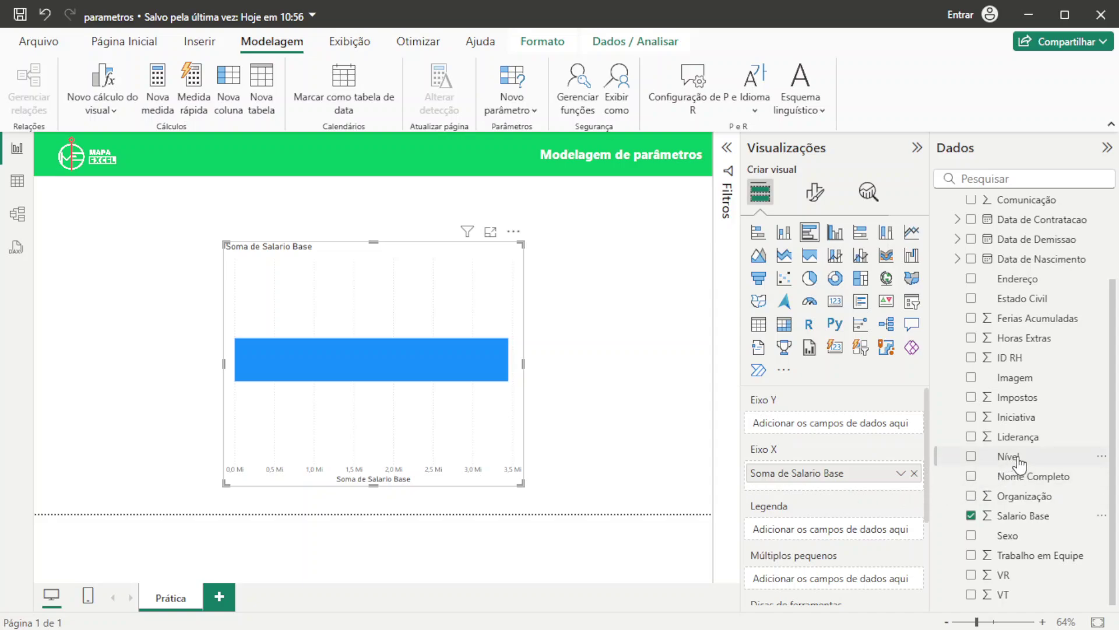
# Add Nível to the bar chart's Y axis and replace it with Sexo
pyautogui.moveTo(1017, 458); pyautogui.dragTo(849, 431)
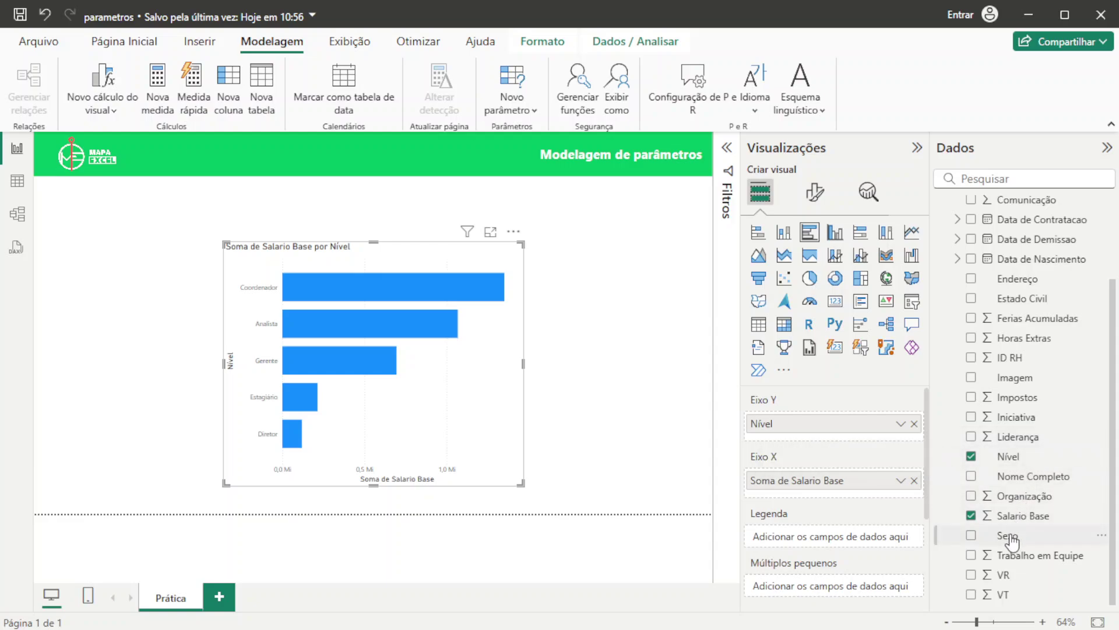
pyautogui.moveTo(1008, 537); pyautogui.dragTo(842, 438)
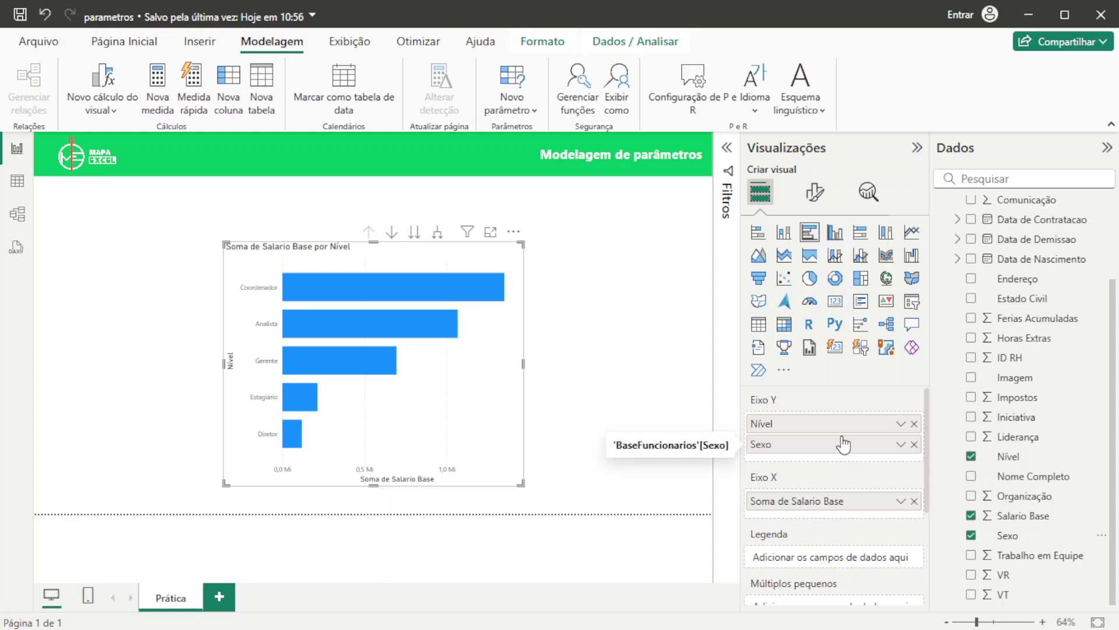
pyautogui.click(914, 424)
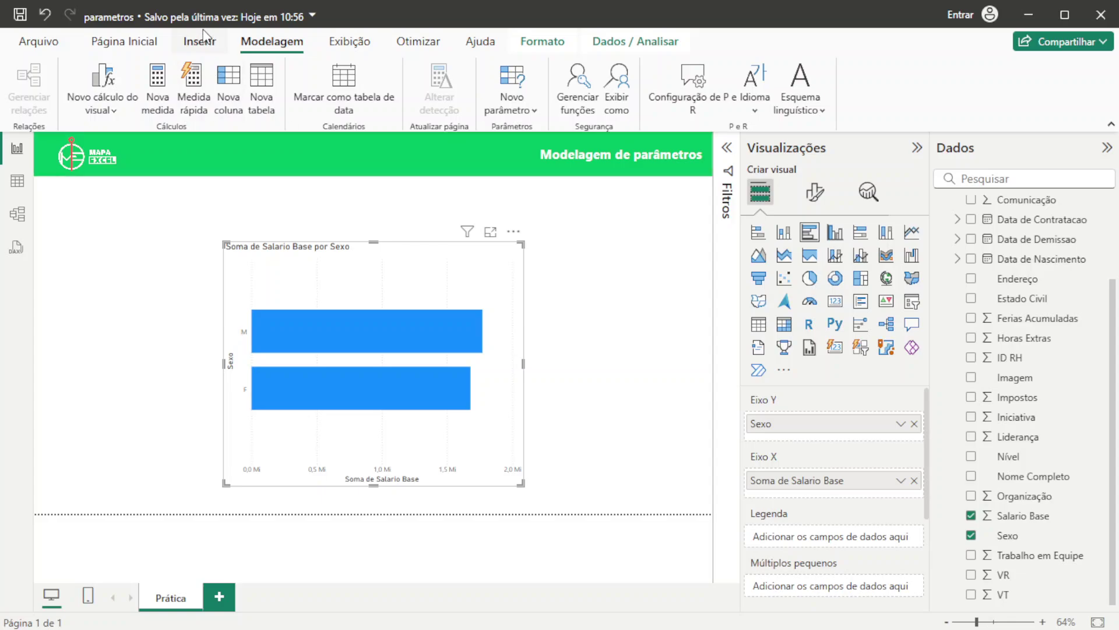
# Start a new field parameter and name it Categorias
pyautogui.click(513, 95)
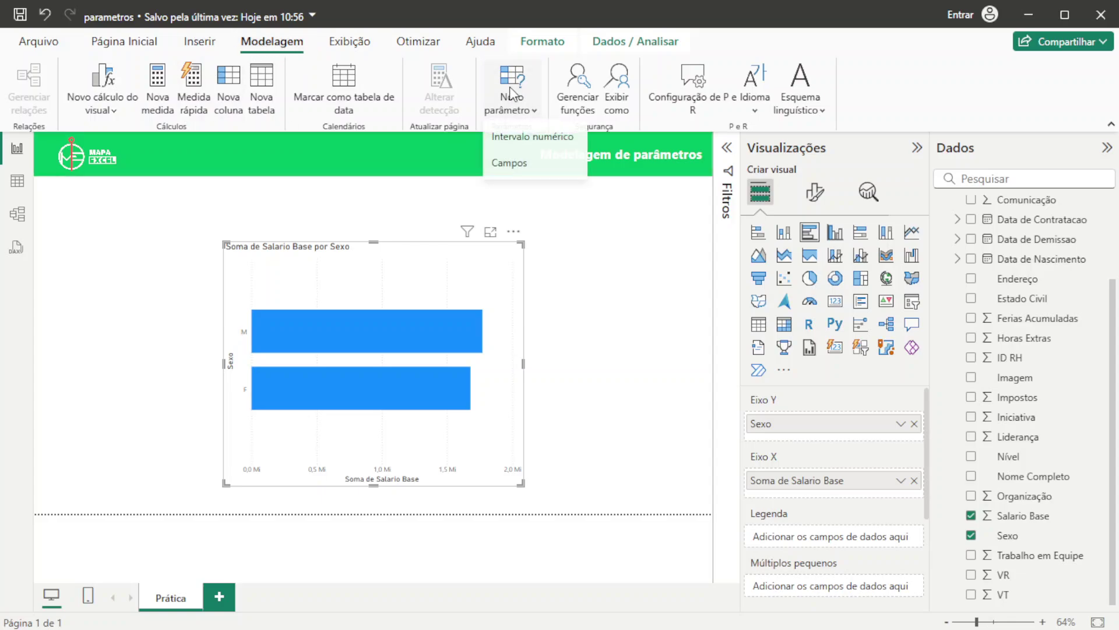
pyautogui.click(529, 162)
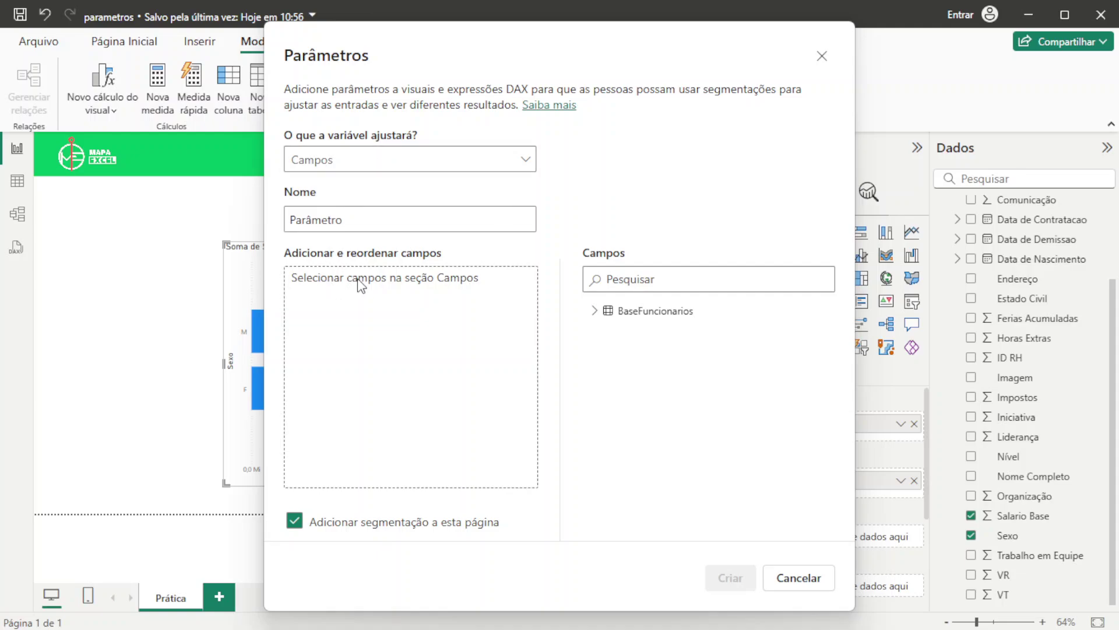
pyautogui.doubleClick(328, 224)
pyautogui.write('Categorias')
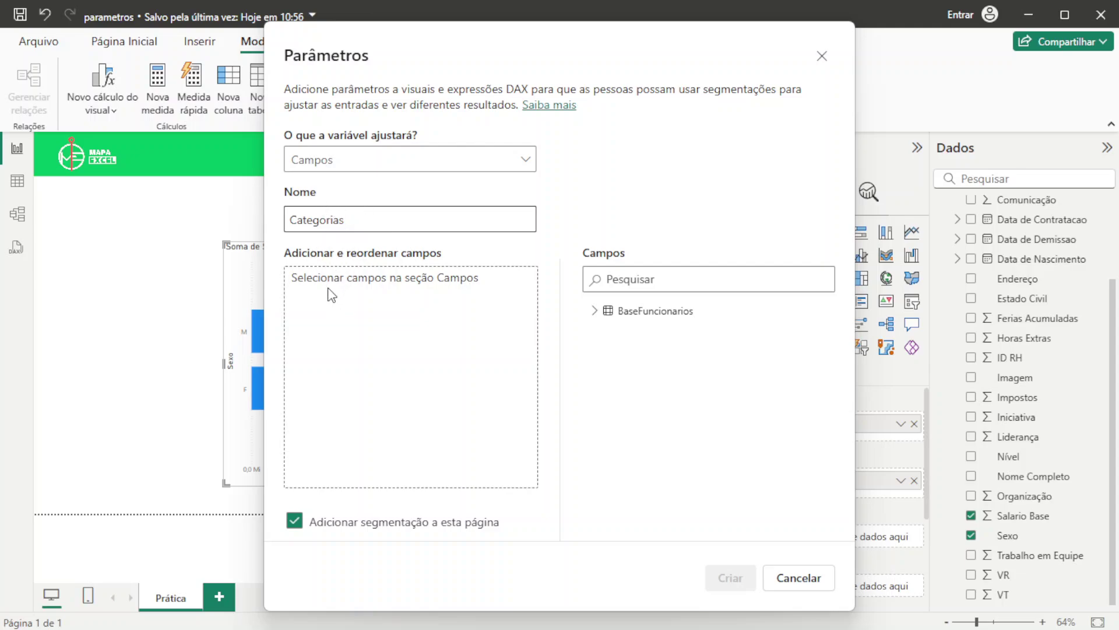
# Include Área, Nível, Sexo and Estado Civil from BaseFuncionarios in the parameter and create it with a slicer on the page
pyautogui.click(593, 311)
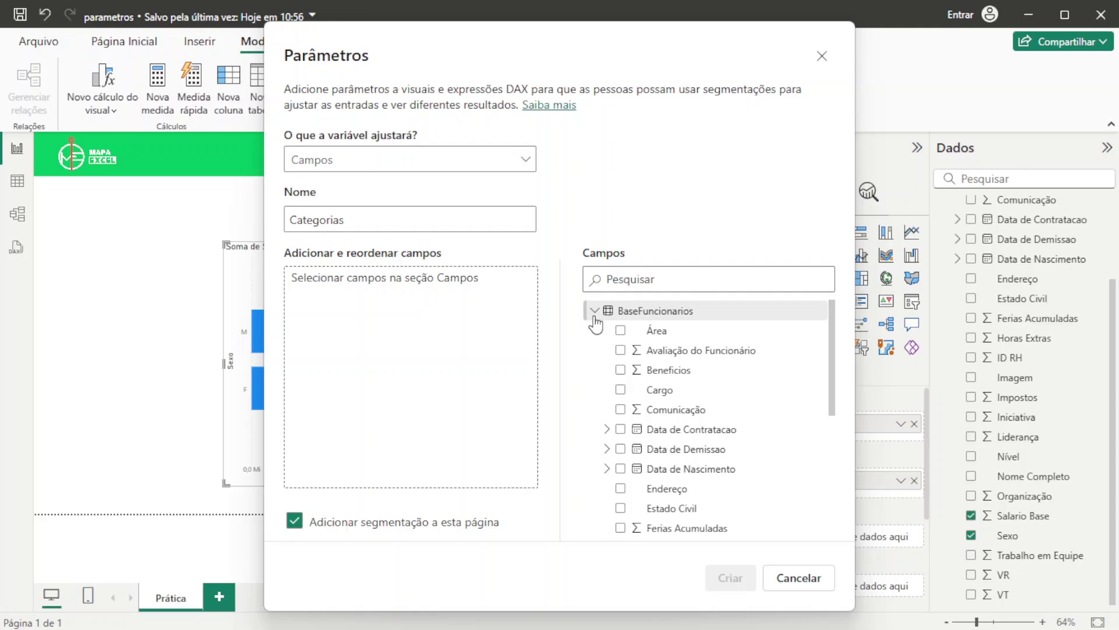
pyautogui.click(622, 332)
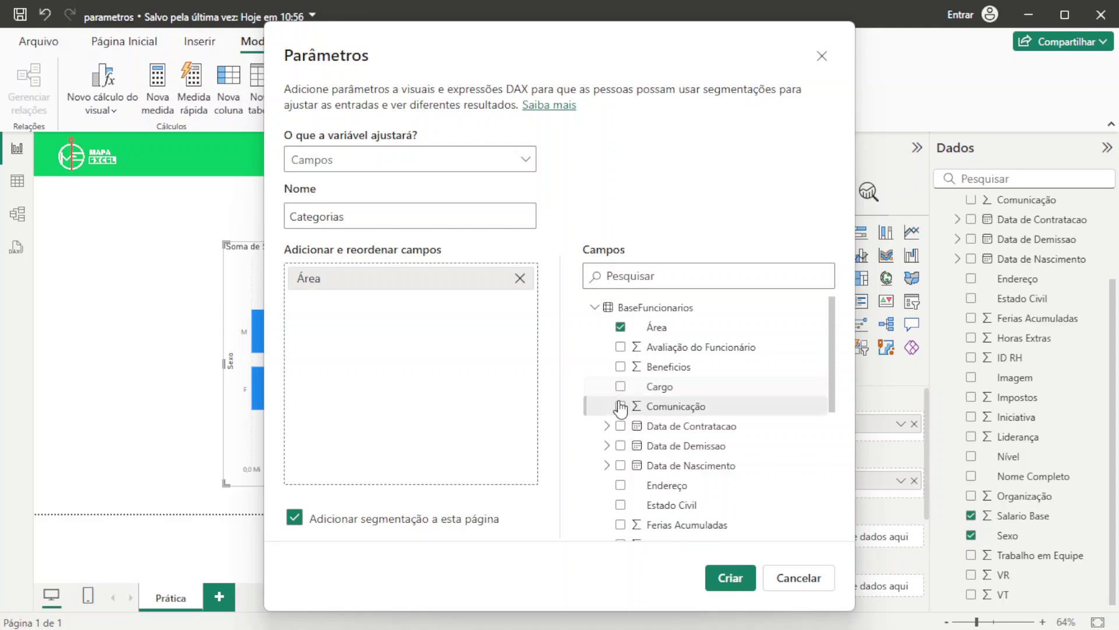
pyautogui.scroll(-5, 621, 409)
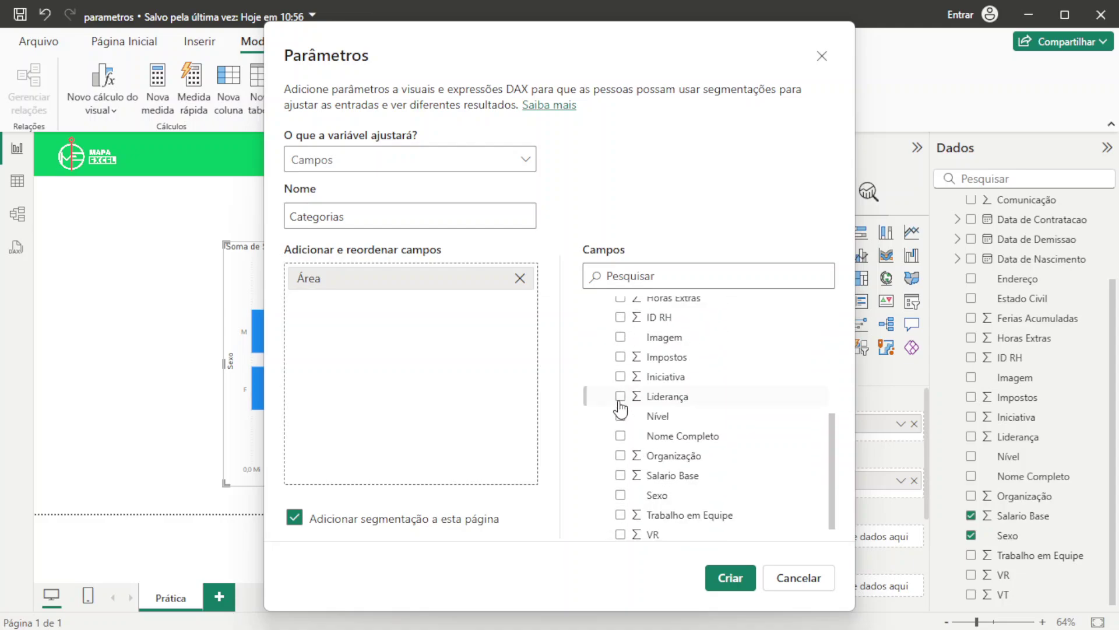
pyautogui.click(621, 415)
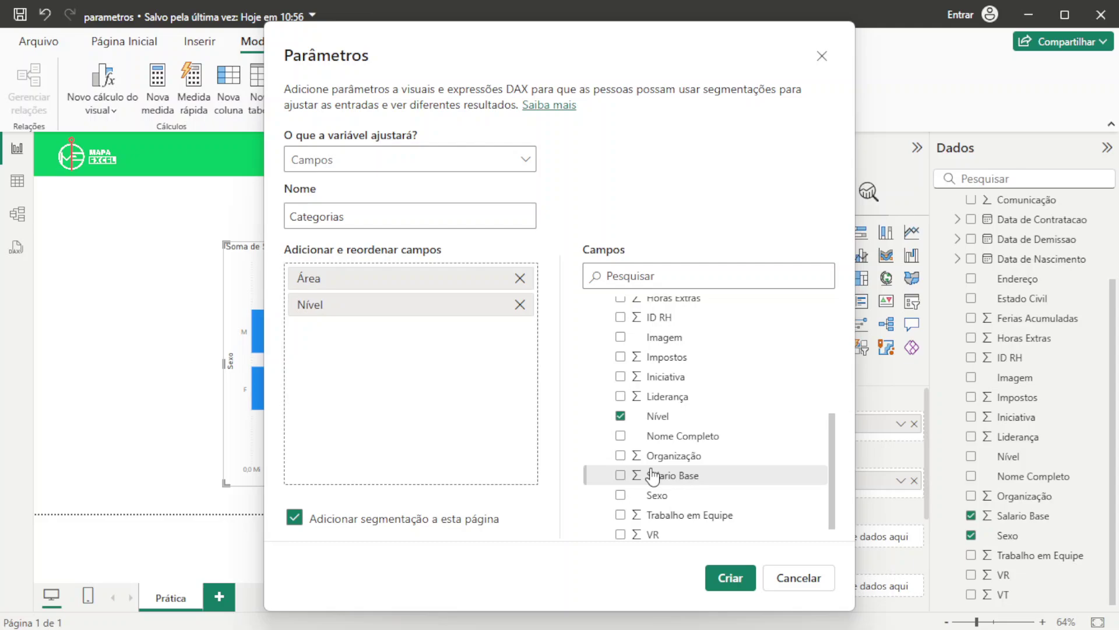
pyautogui.click(621, 496)
pyautogui.scroll(-1, 687, 492)
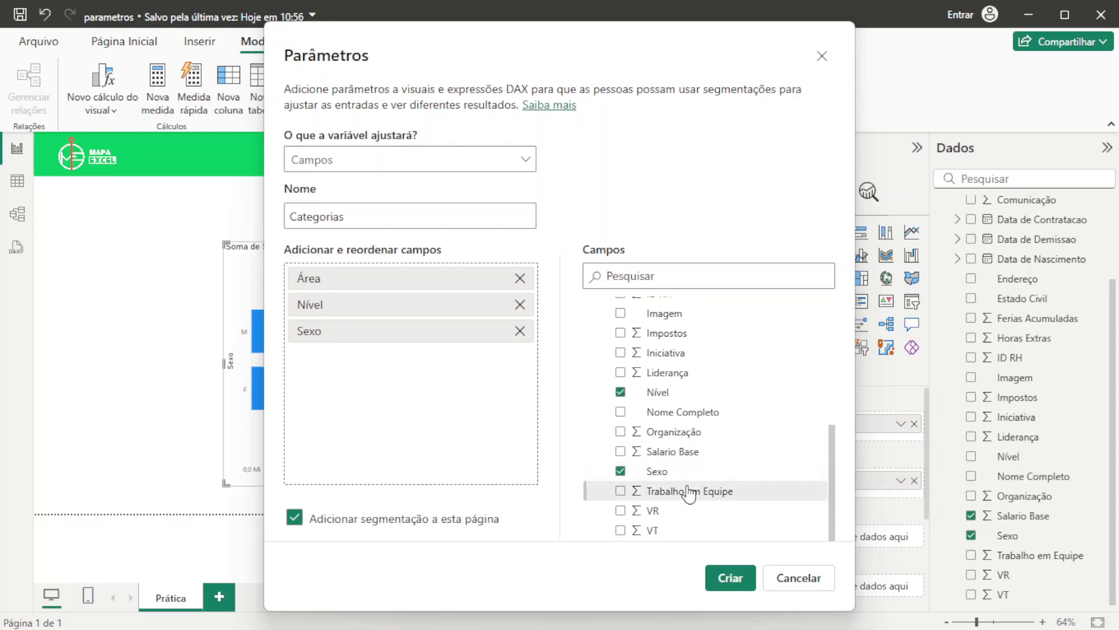
pyautogui.scroll(3, 688, 492)
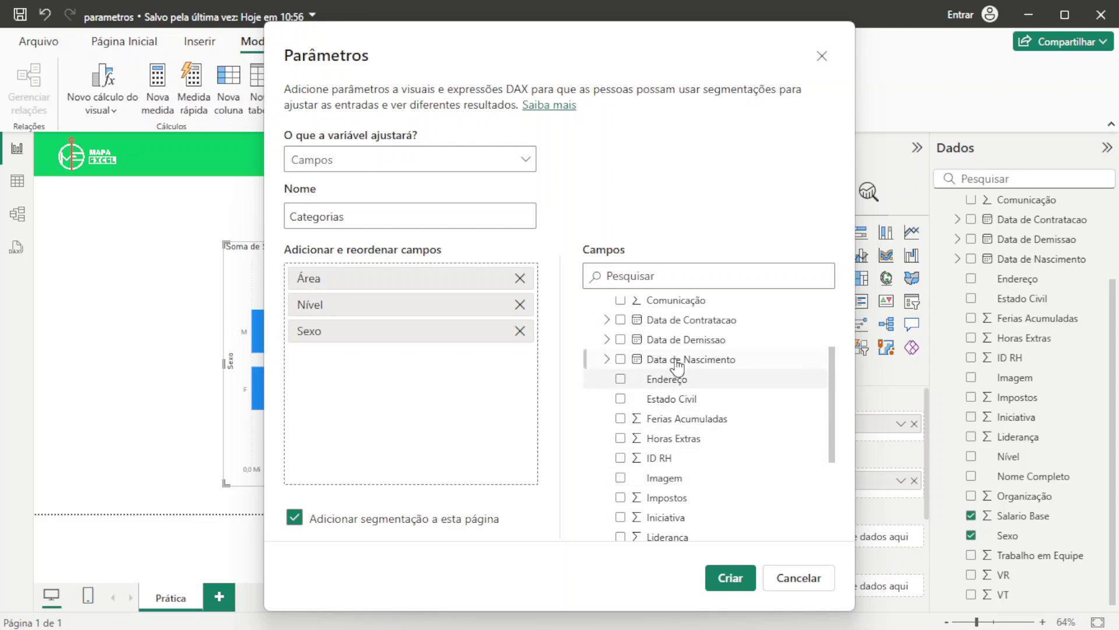
pyautogui.scroll(2, 603, 408)
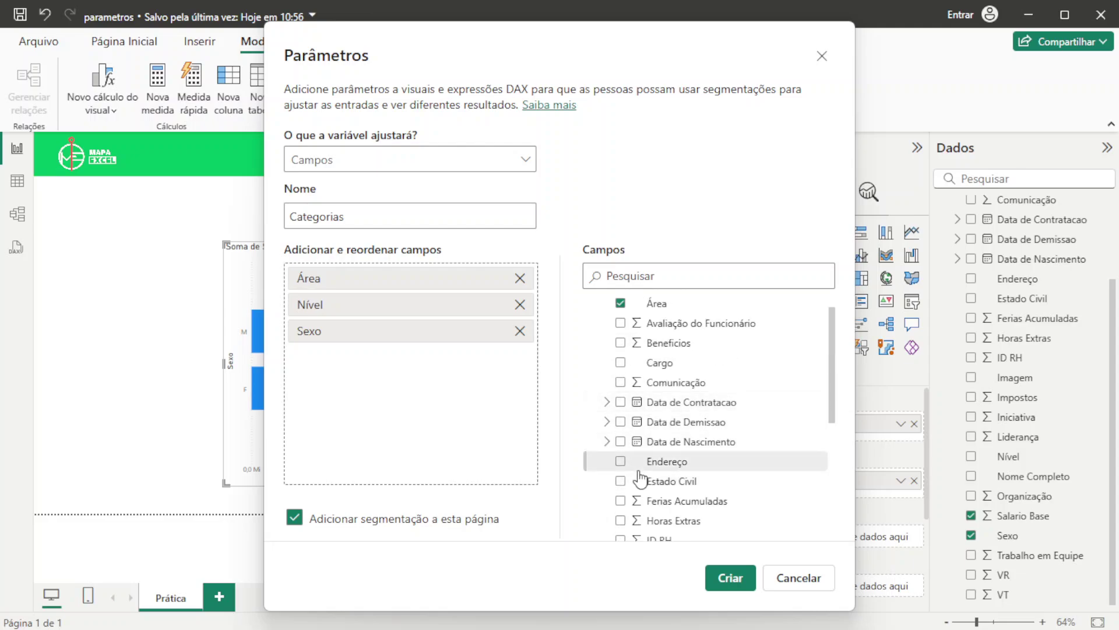
pyautogui.click(621, 481)
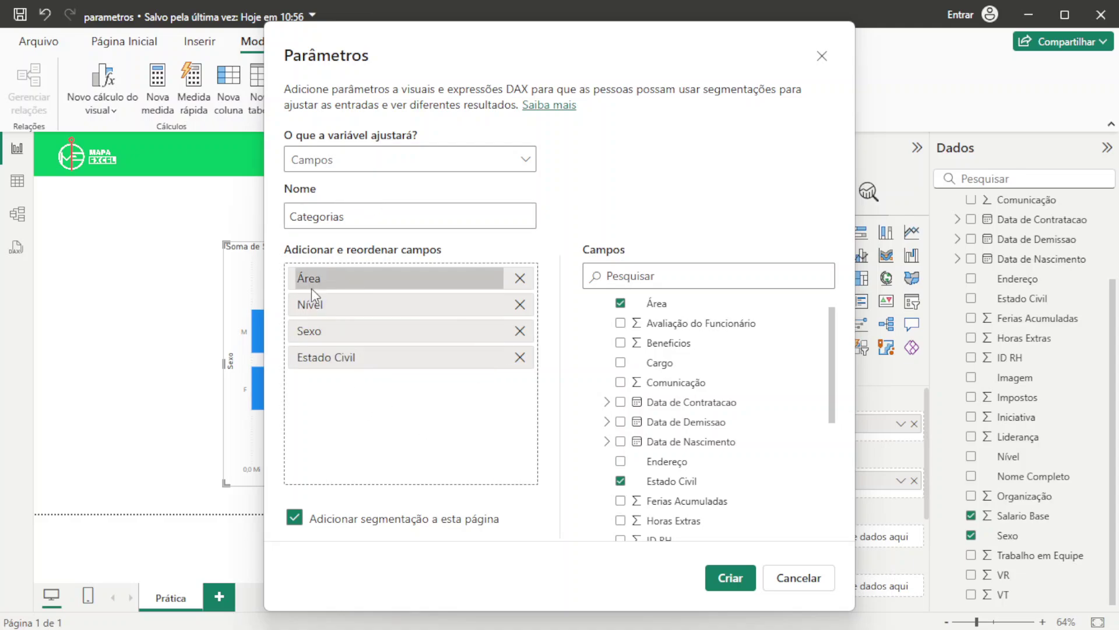
pyautogui.click(729, 578)
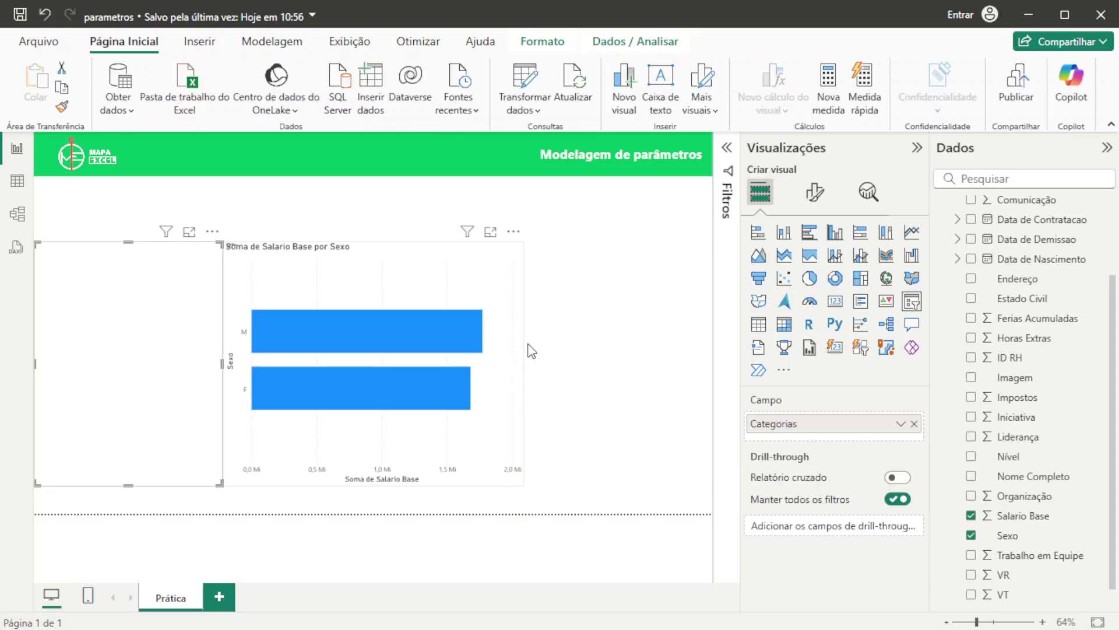
# Shrink the Categorias slicer and place it beside the bar chart, slightly in from the page's edge
pyautogui.moveTo(220, 483); pyautogui.dragTo(98, 410)
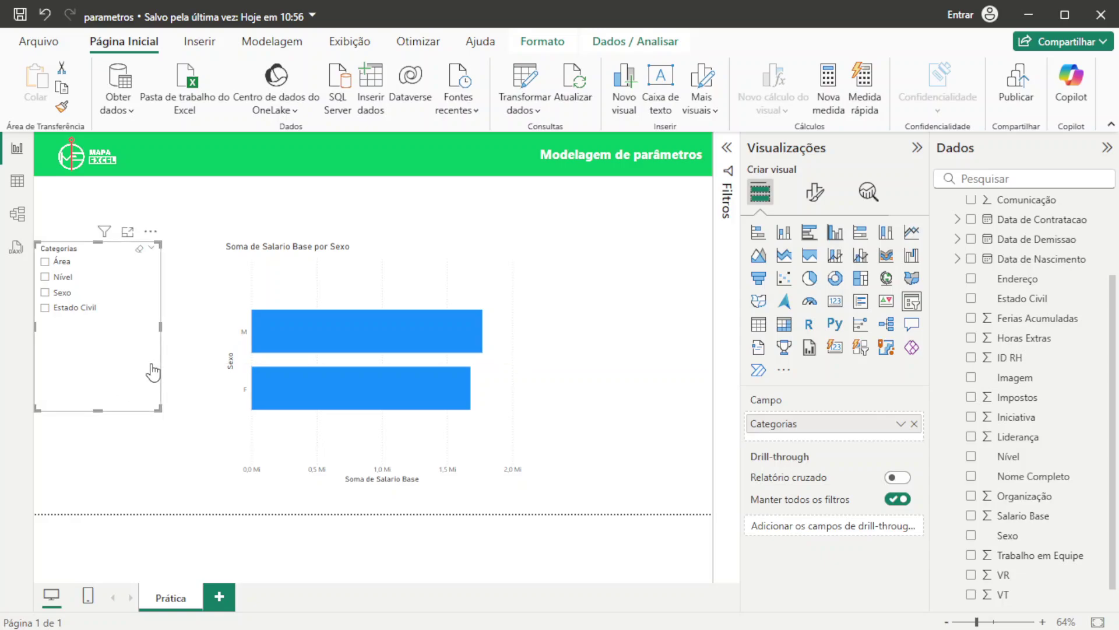
pyautogui.moveTo(149, 374); pyautogui.dragTo(165, 372)
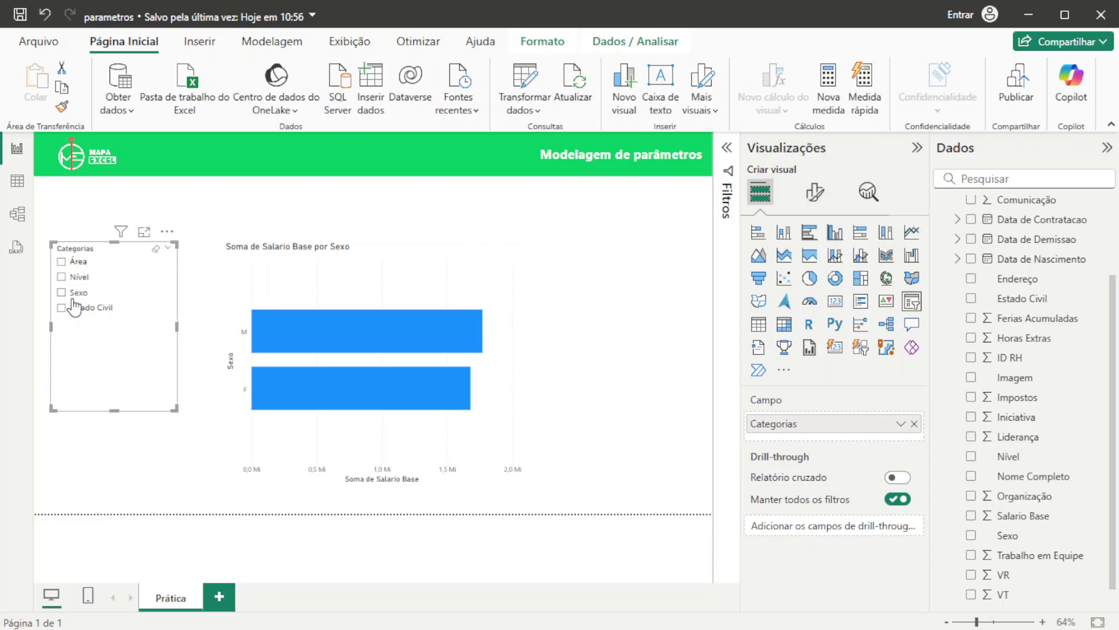
pyautogui.click(102, 431)
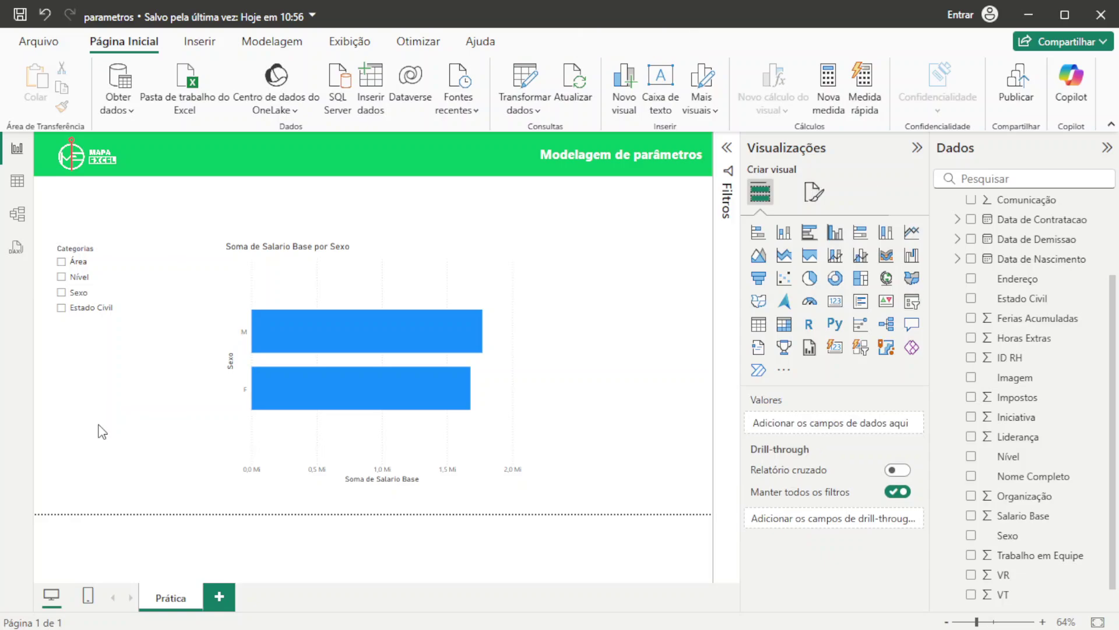
# Select Nível and switch the selection to Área in the Categorias slicer
pyautogui.click(63, 278)
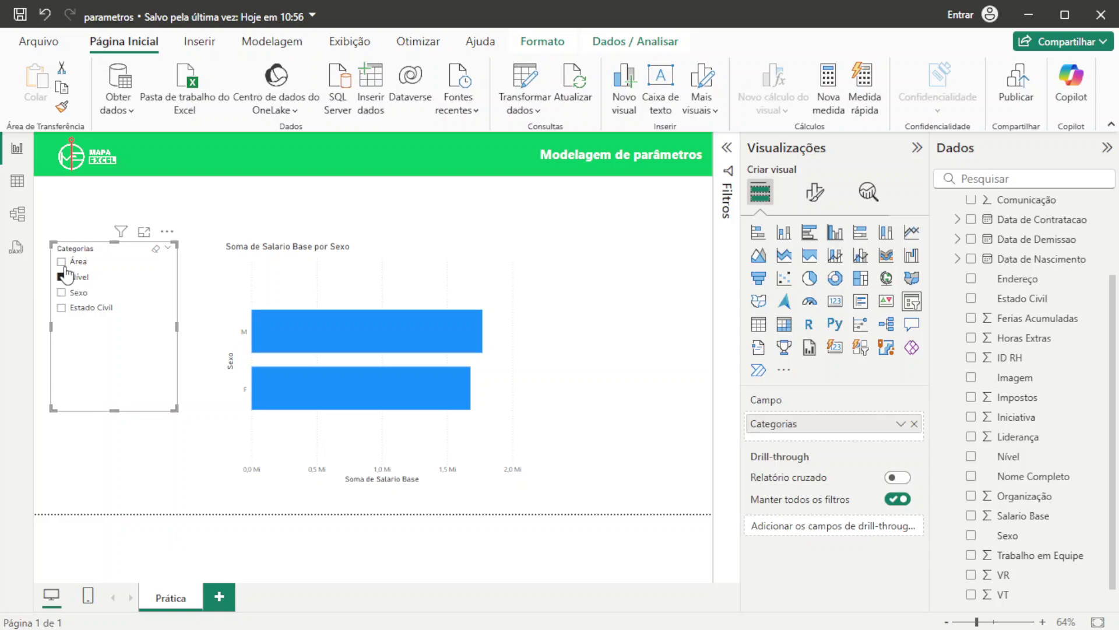
pyautogui.click(62, 262)
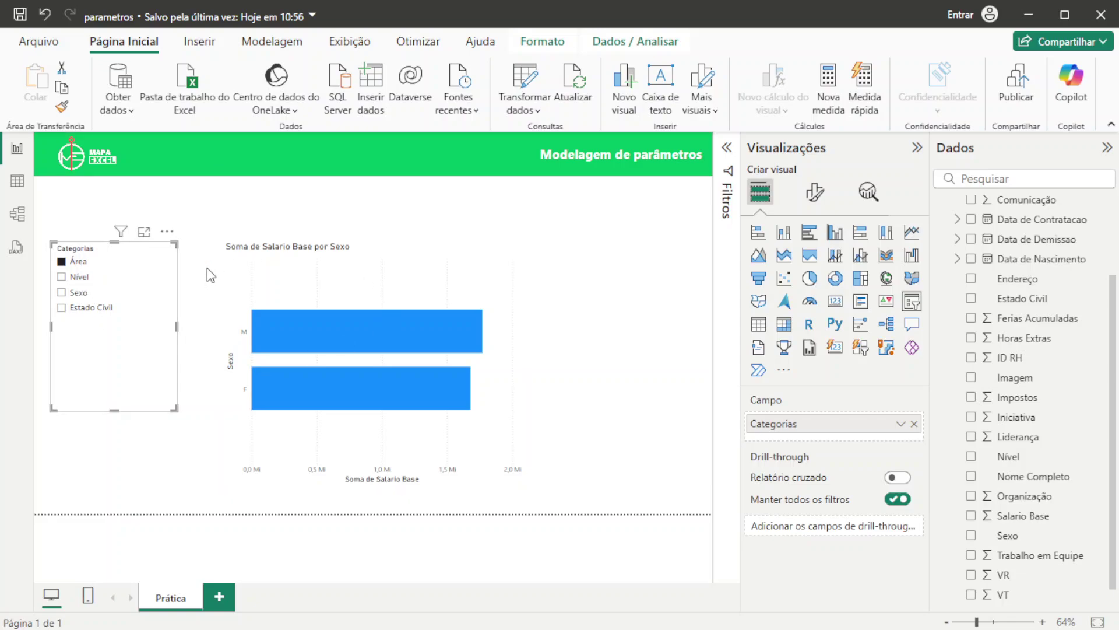
# Replace Sexo with the Categorias field parameter on the bar chart's Y axis
pyautogui.click(414, 253)
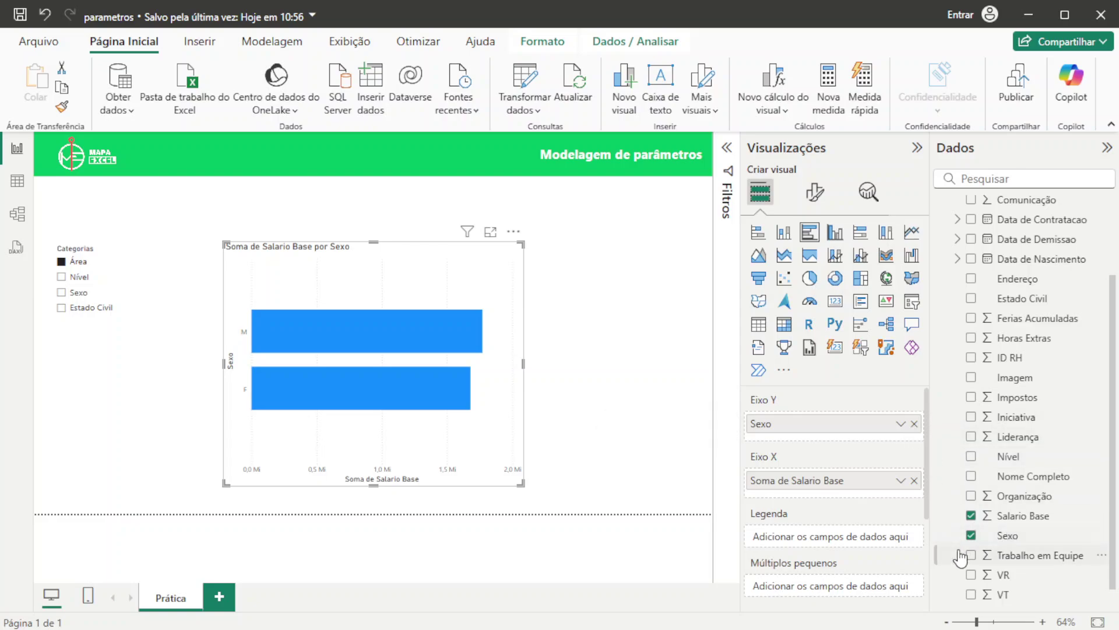
pyautogui.click(915, 424)
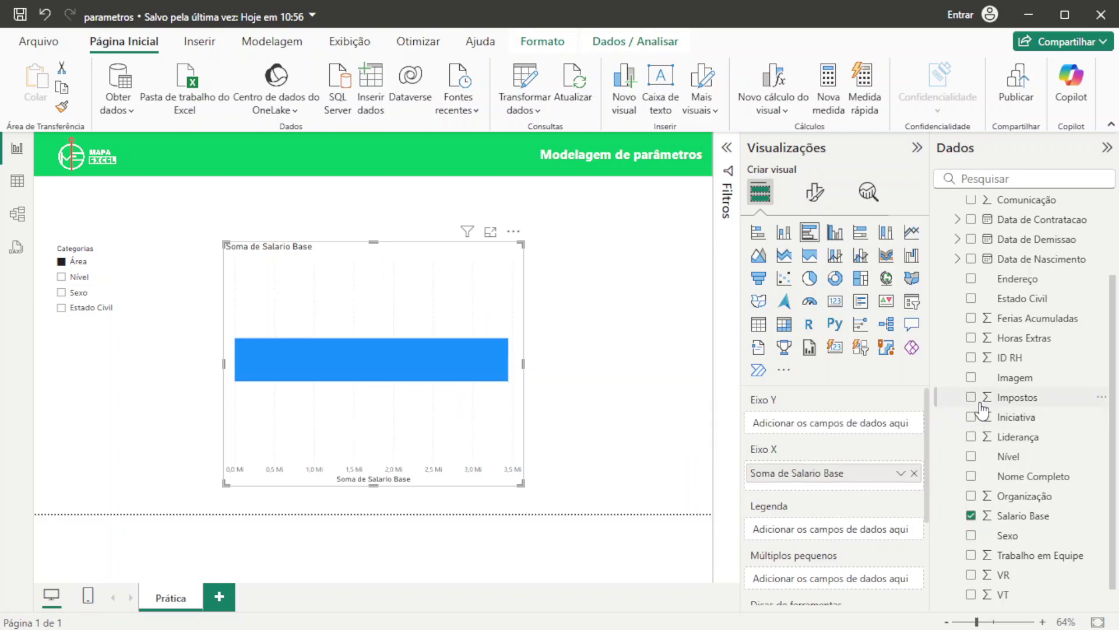
pyautogui.scroll(3, 970, 283)
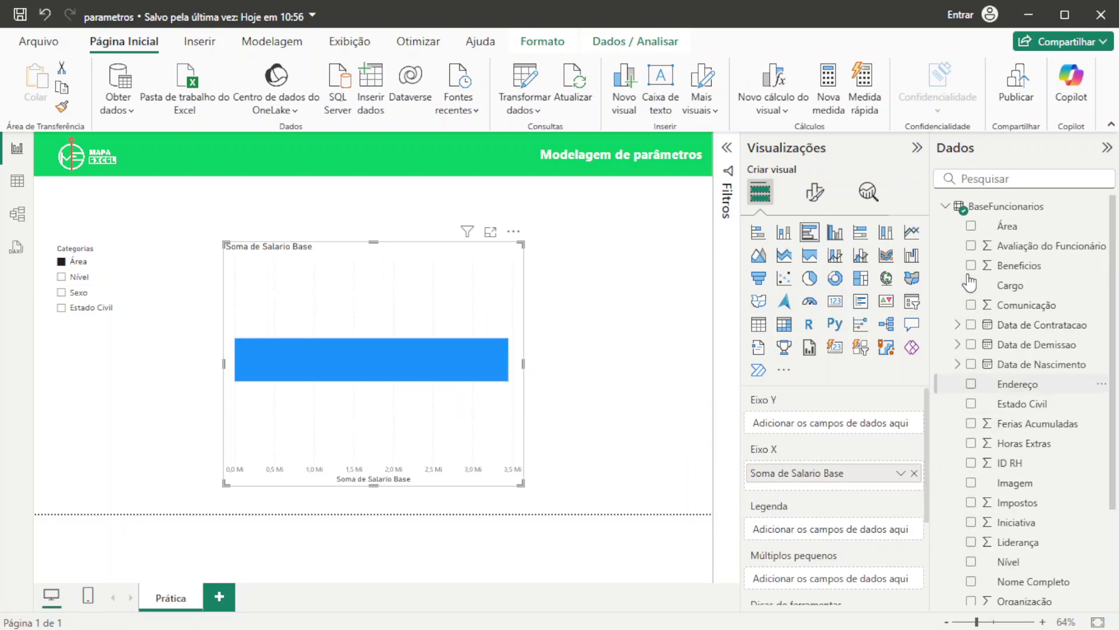
pyautogui.click(945, 206)
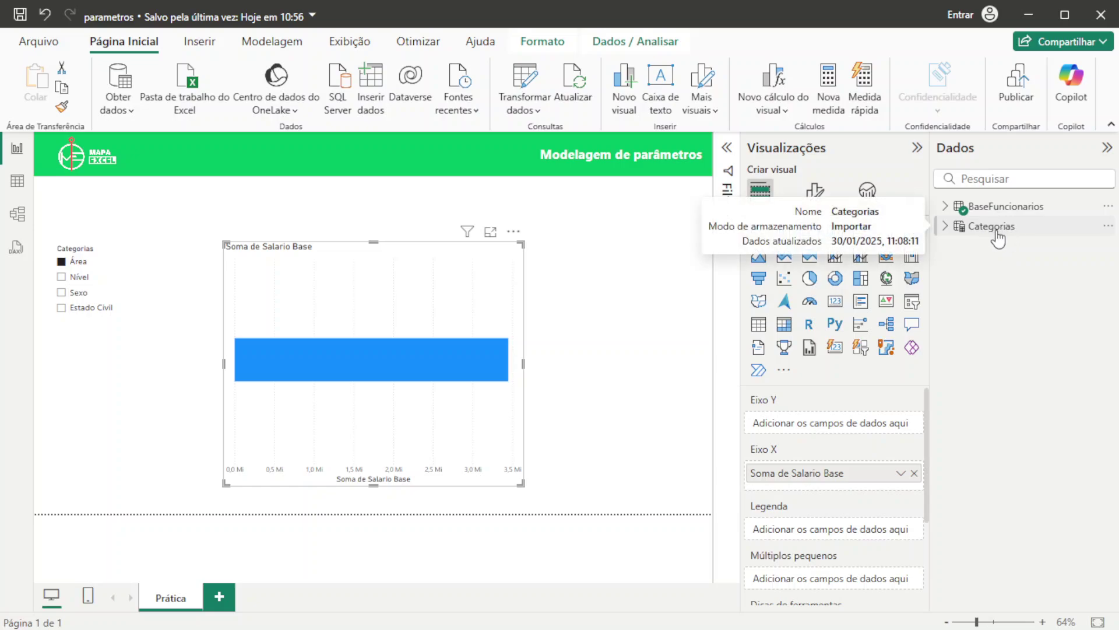
pyautogui.click(945, 227)
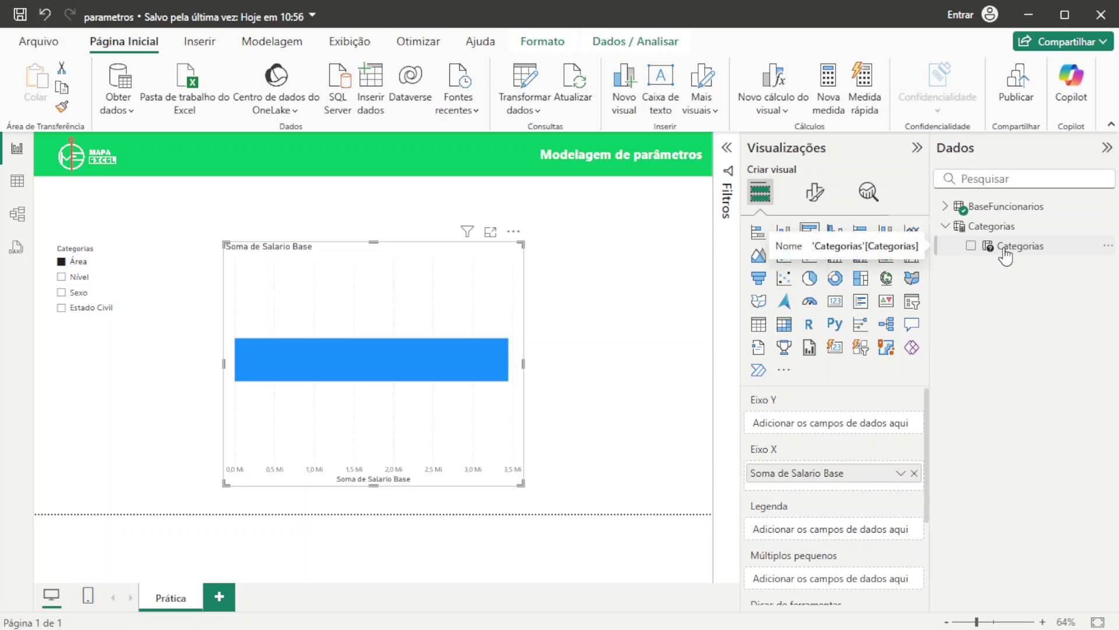
pyautogui.moveTo(1004, 252); pyautogui.dragTo(829, 432)
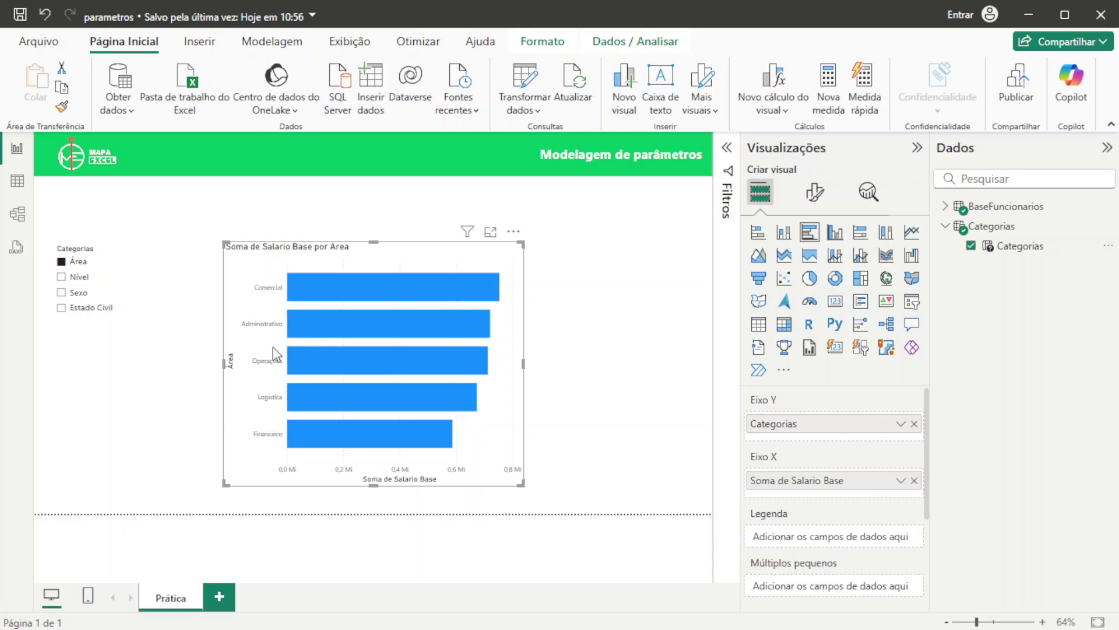
# Test the chart's axis by switching the Categorias slicer repeatedly through Nível, Sexo, Estado Civil and Área, finishing on Nível
pyautogui.click(61, 277)
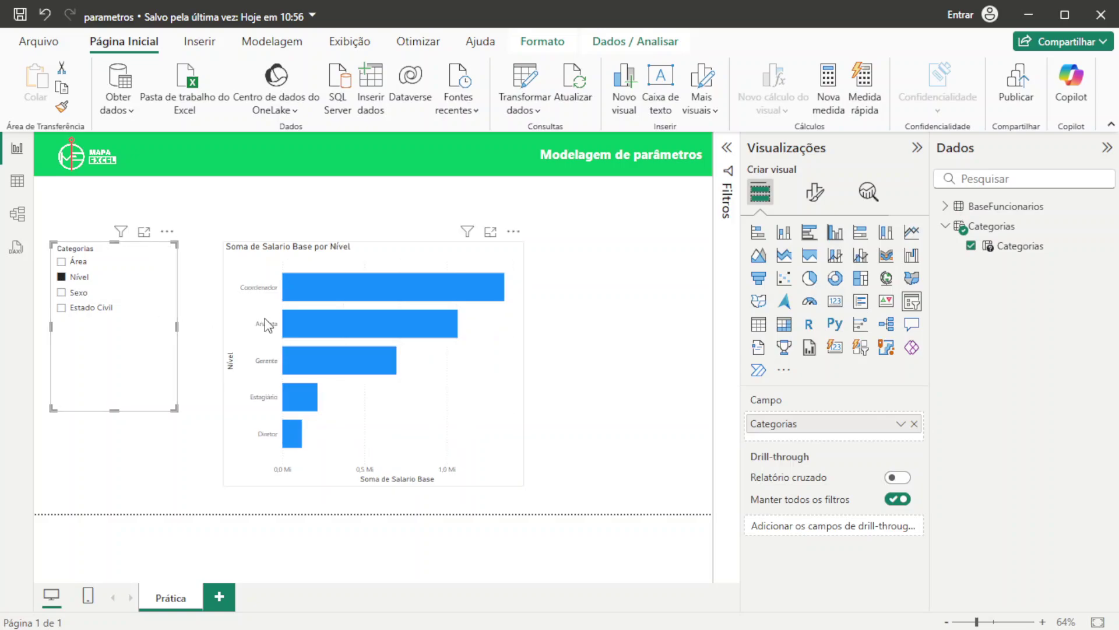
pyautogui.click(61, 293)
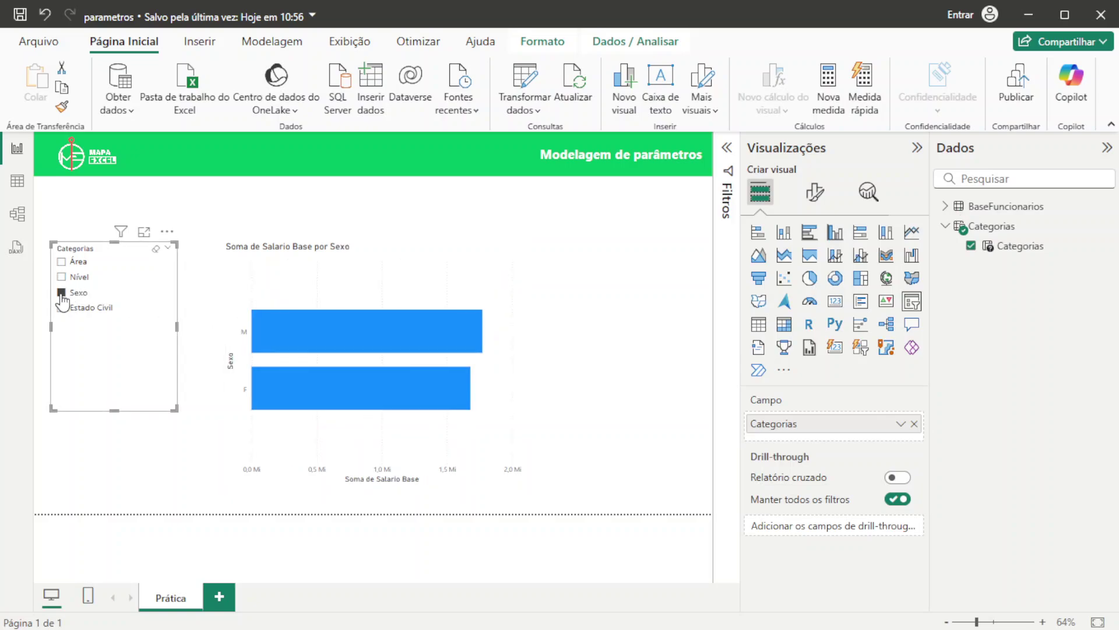
pyautogui.click(61, 308)
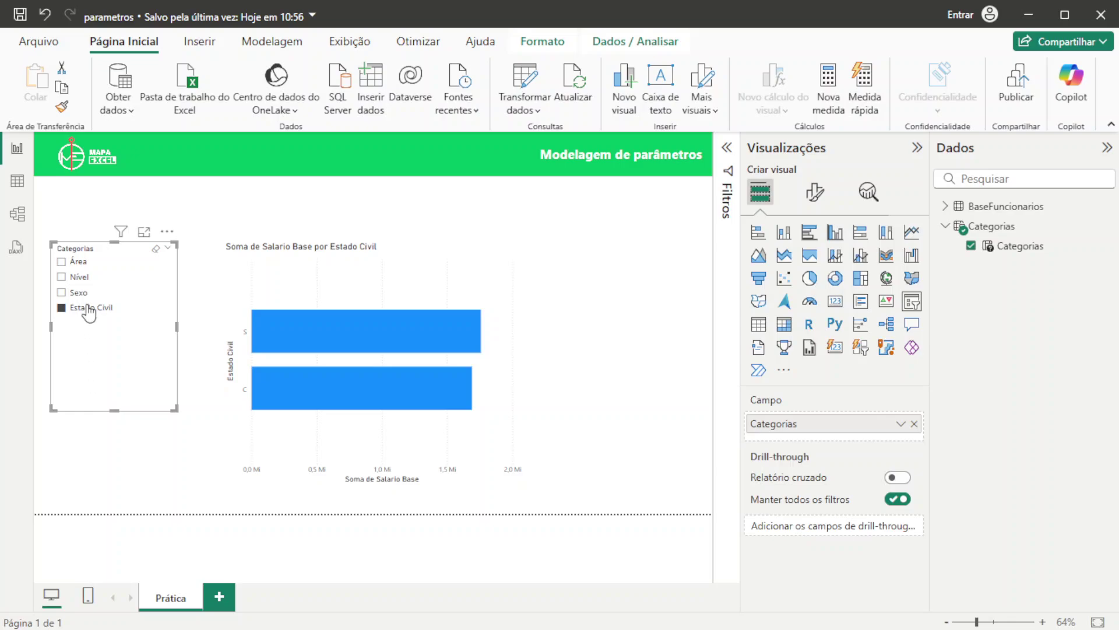
pyautogui.click(61, 261)
pyautogui.click(62, 278)
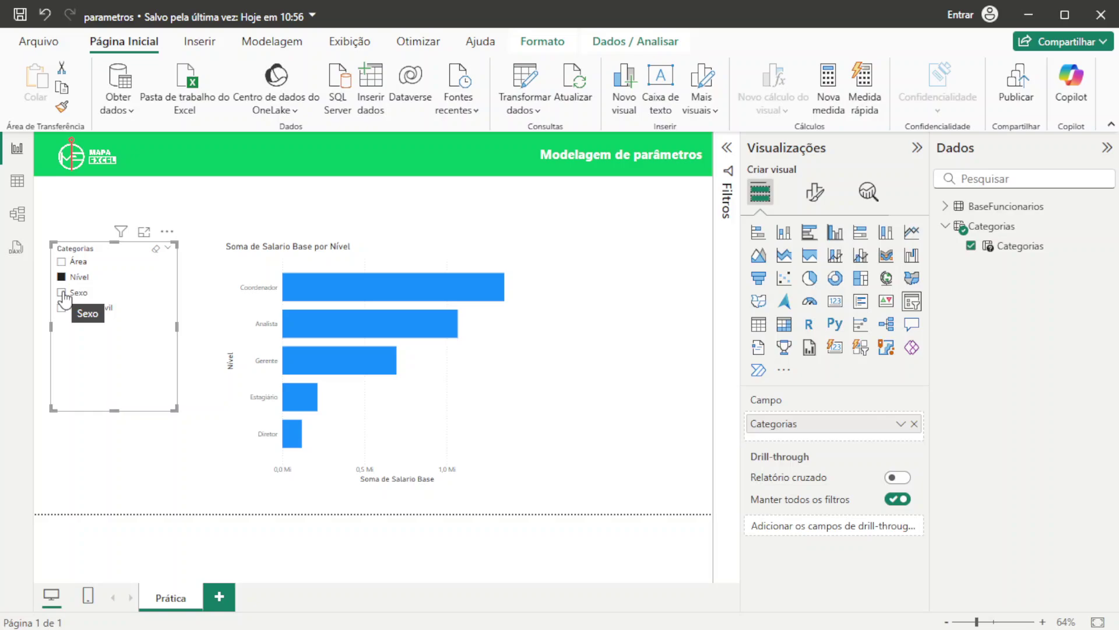
pyautogui.click(62, 293)
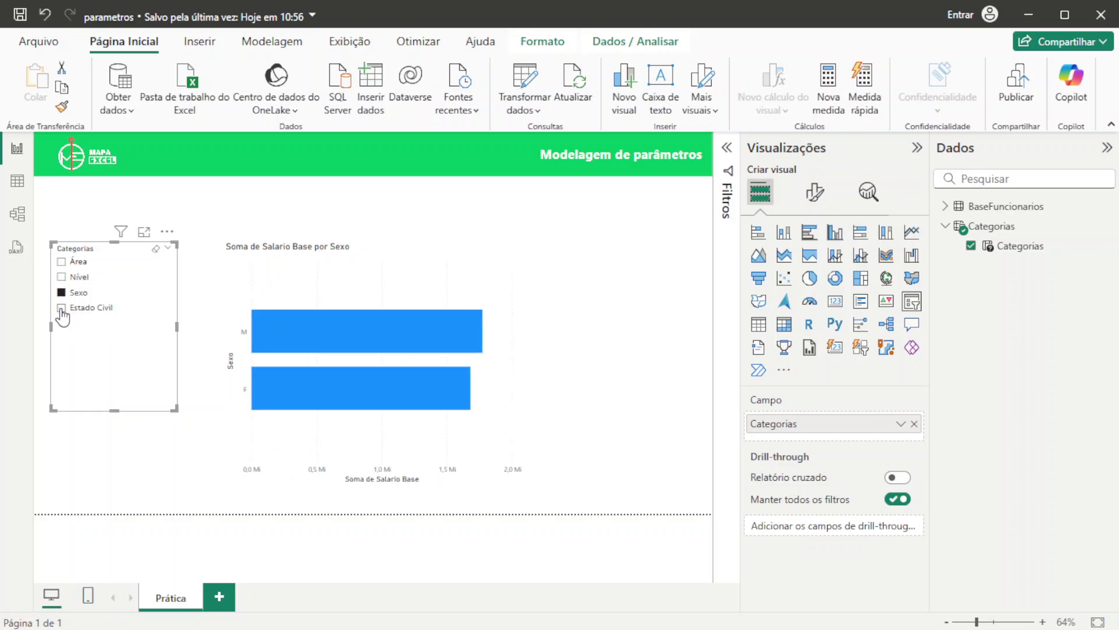
pyautogui.click(61, 309)
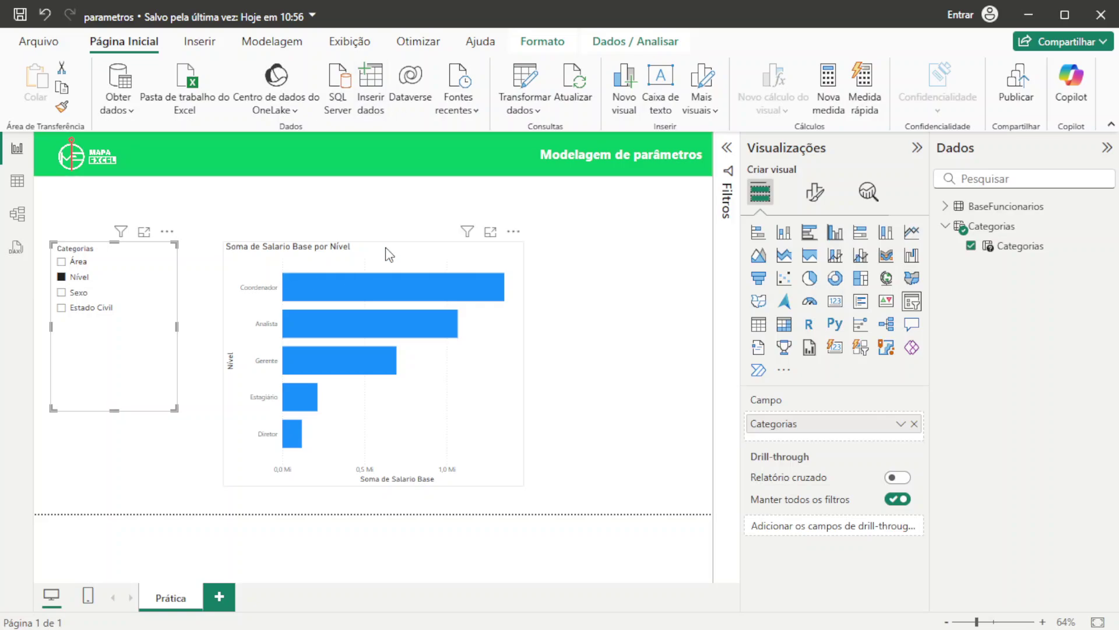
pyautogui.click(272, 40)
pyautogui.click(507, 107)
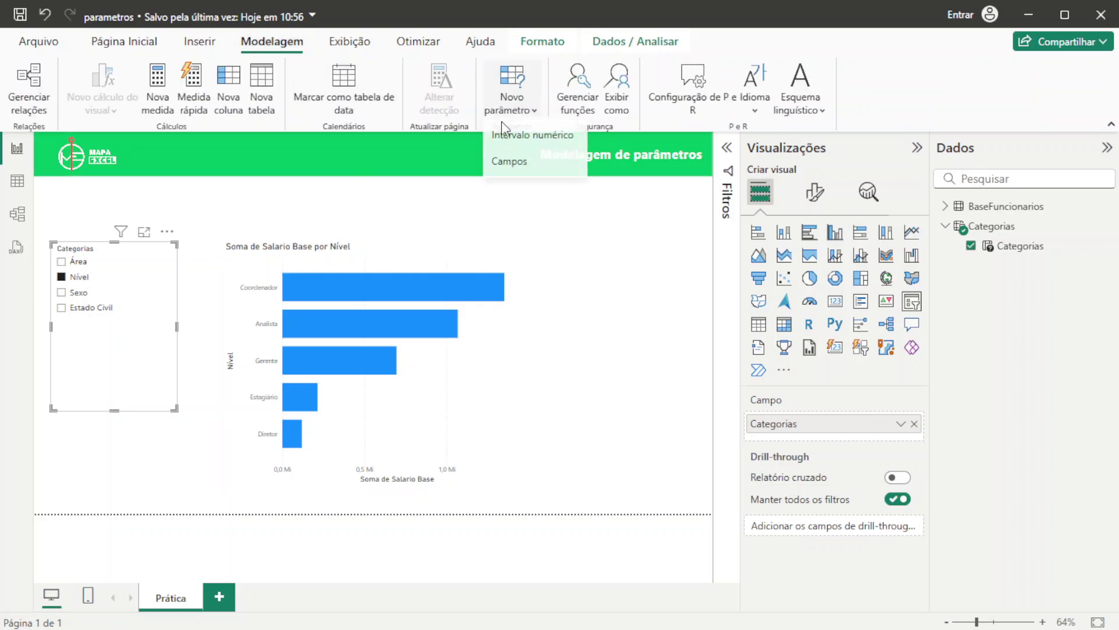
pyautogui.click(523, 92)
pyautogui.moveTo(386, 299)
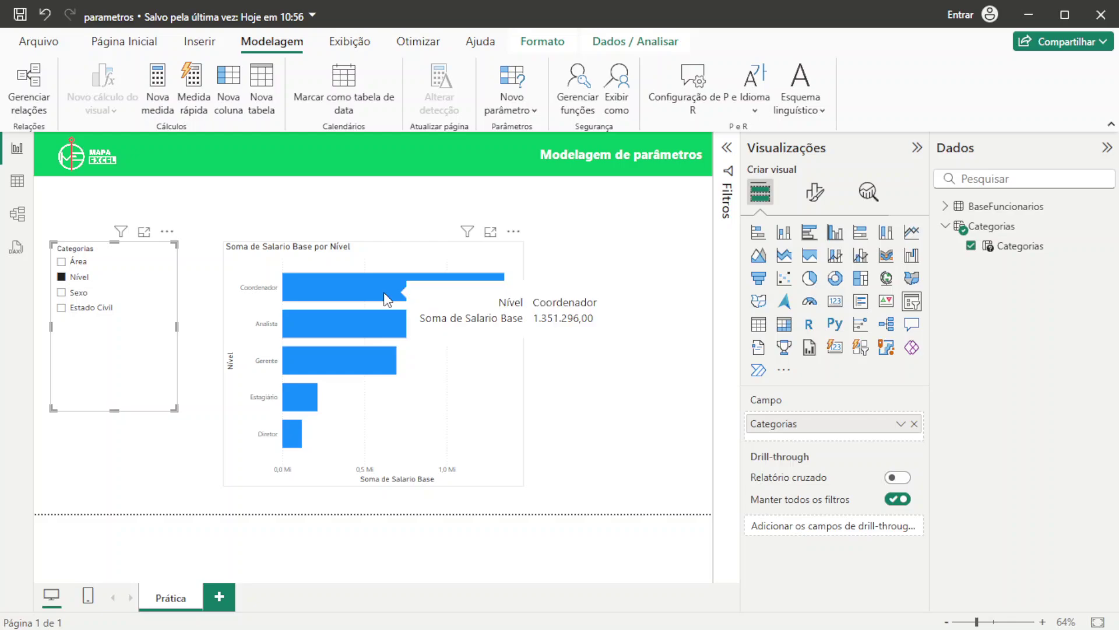